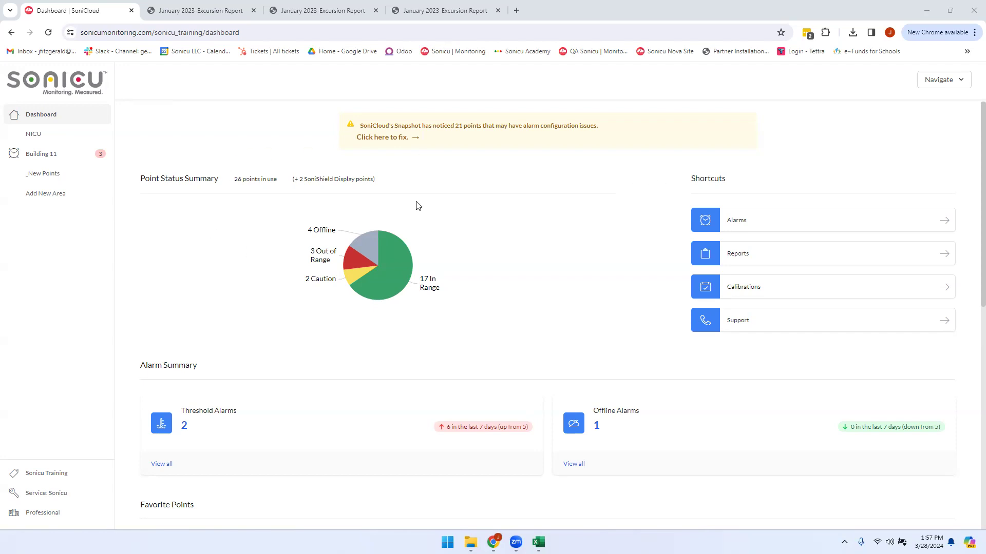
Step: Open the Excursion Report settings and view the list of users it can be sent to automatically
click(737, 256)
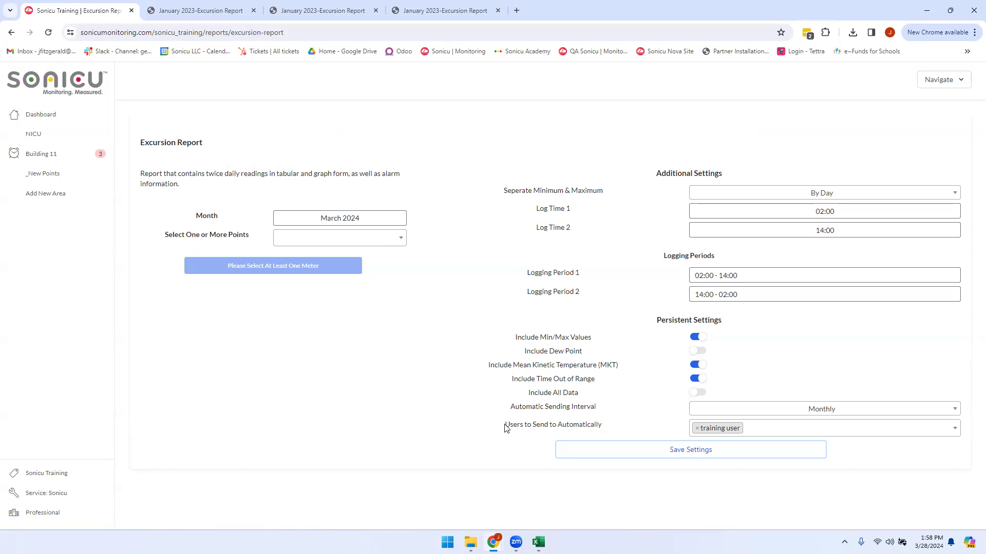
click(775, 427)
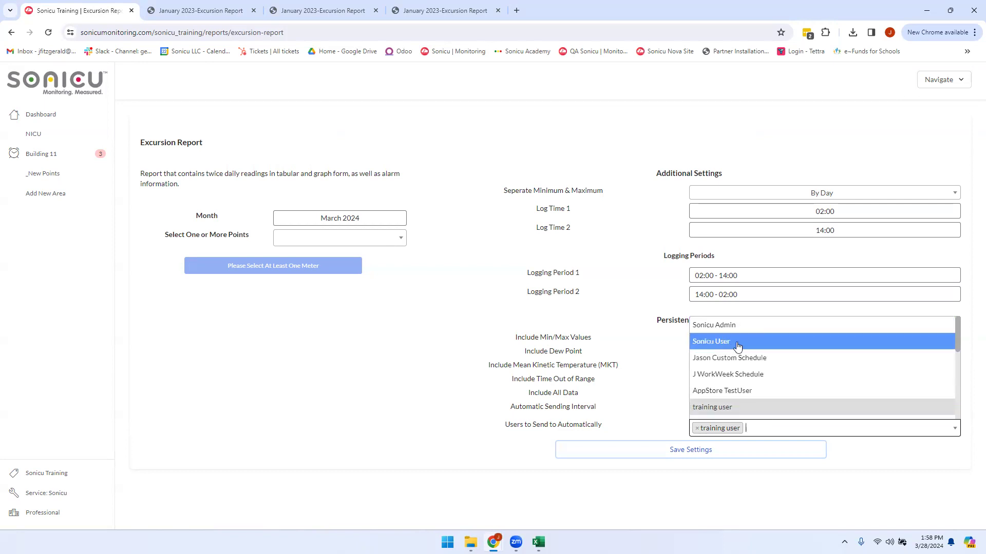
click(620, 390)
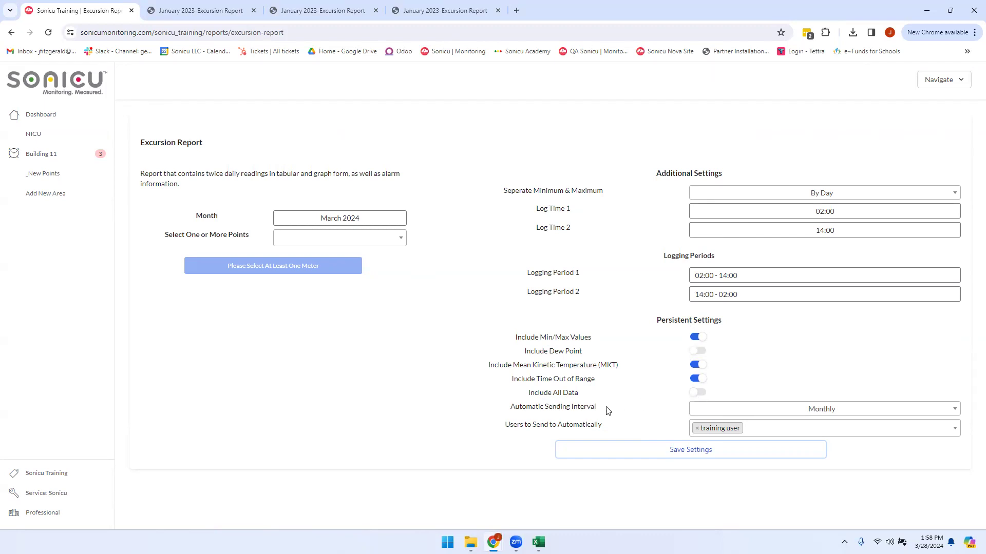
Step: Try Weekly and Semi-Monthly as the automatic sending interval, and set it back to Monthly
click(724, 409)
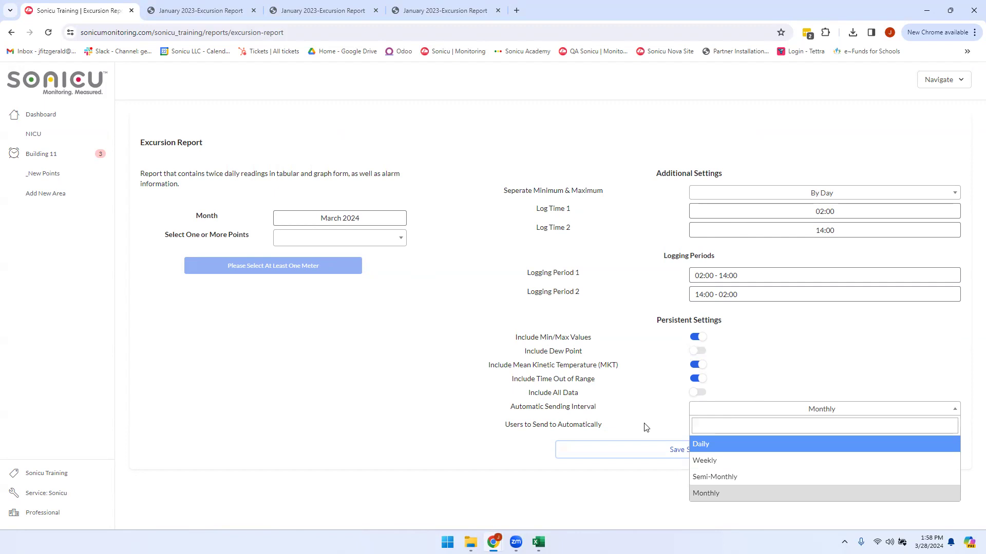
click(706, 460)
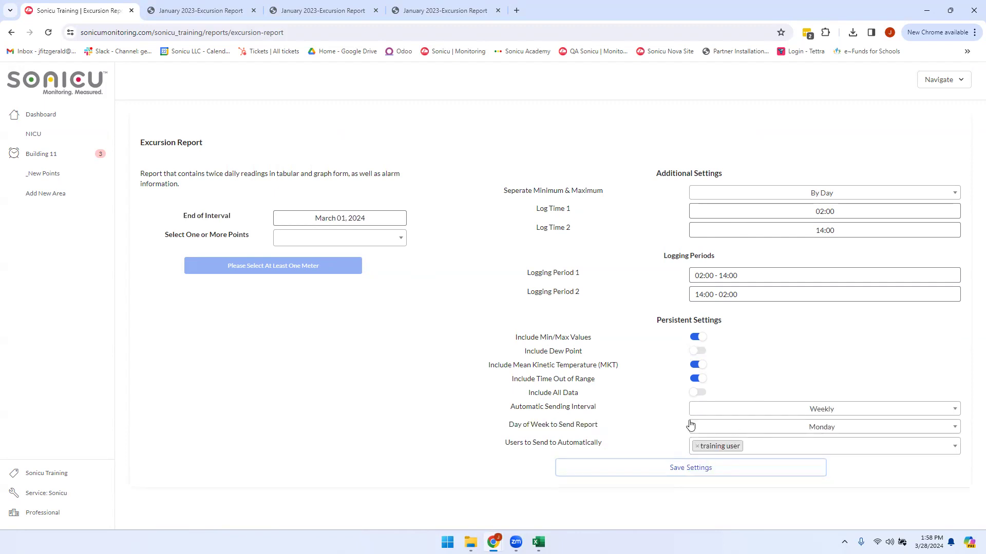
click(722, 414)
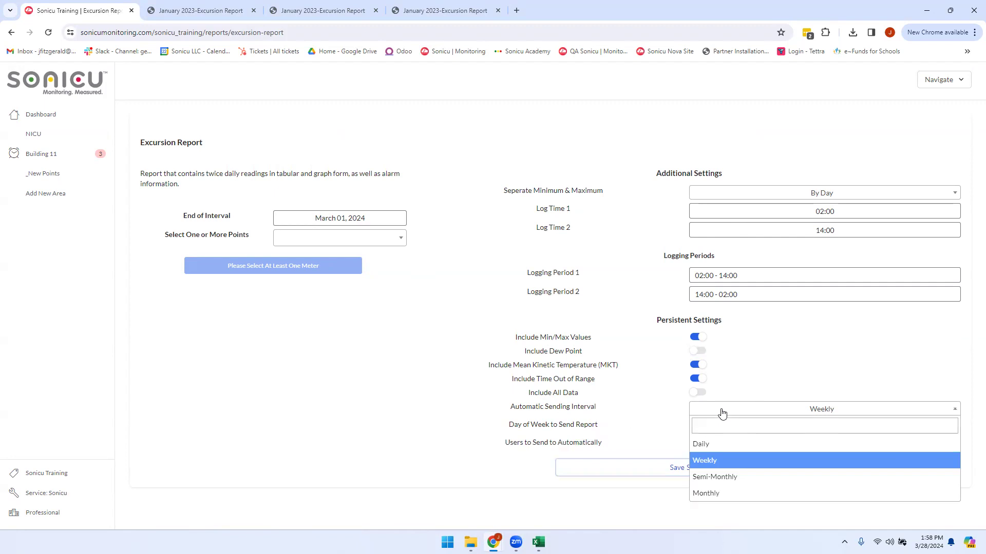
click(707, 477)
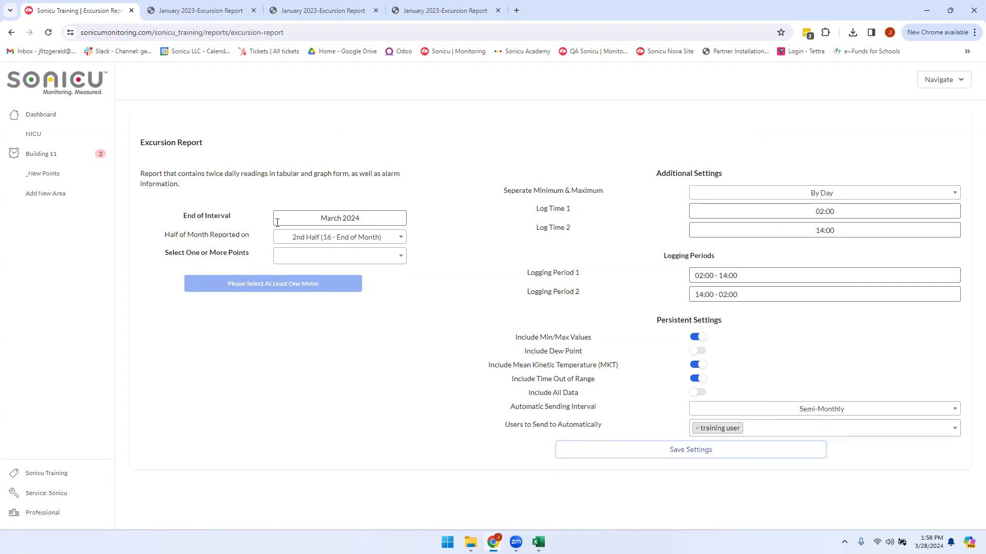
click(401, 239)
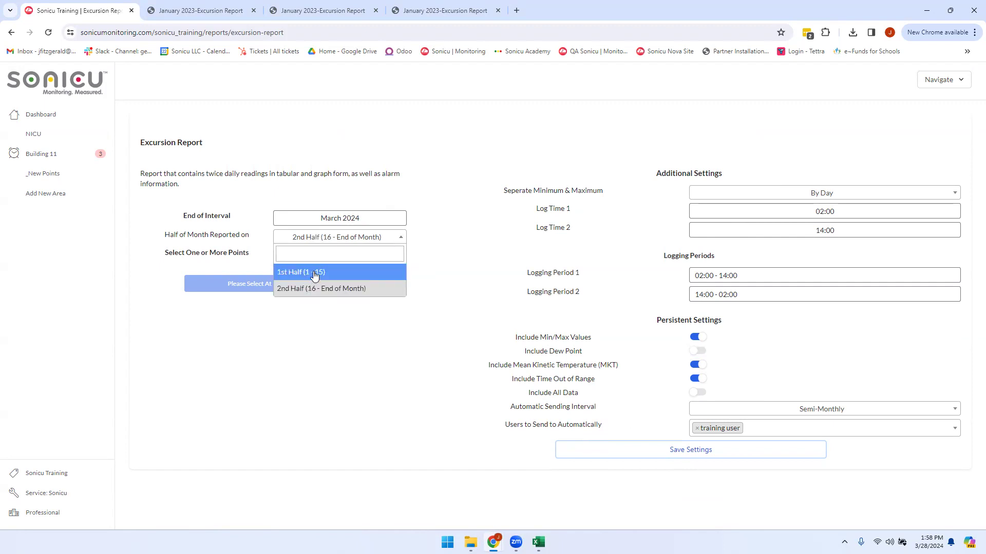
click(431, 229)
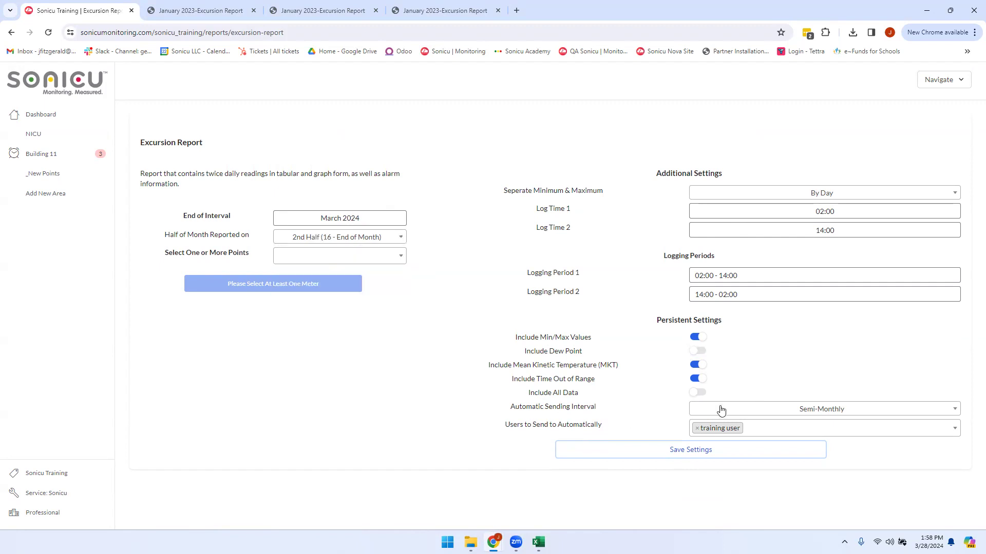
click(723, 410)
click(711, 494)
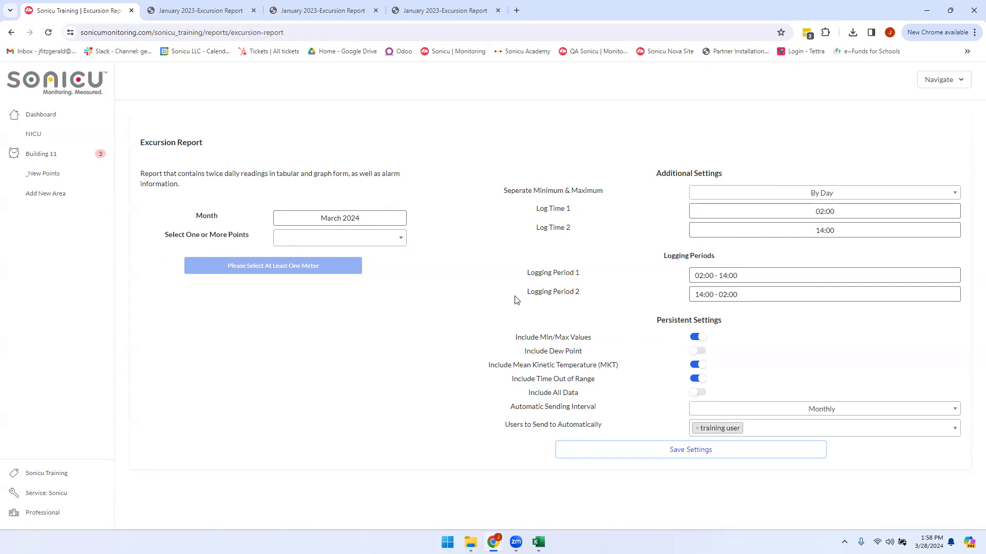
Step: Find the "Office J" points and select Office J Room Temp 1, Office J, Humidity and Office J Room Temp 2 for the report
click(293, 243)
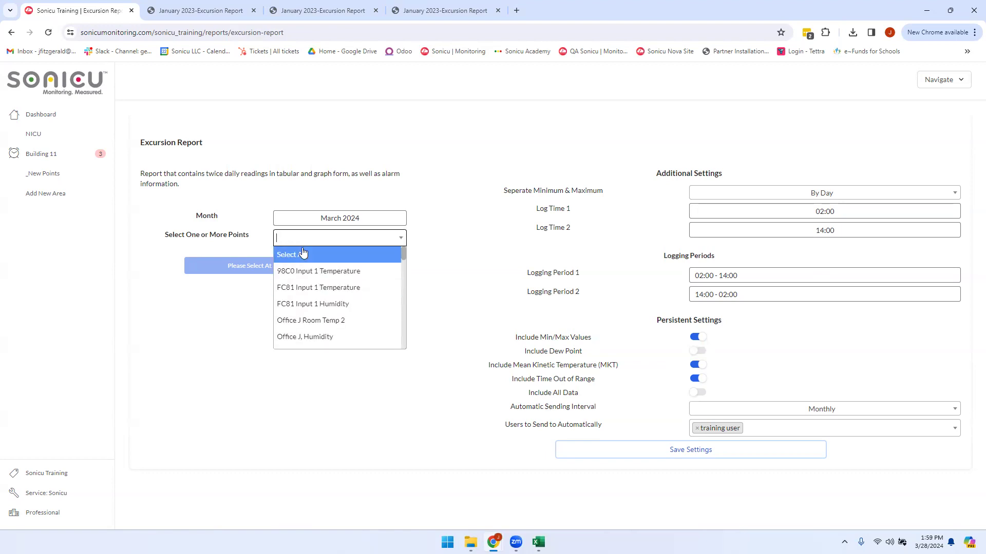
scroll(303, 257, down, 2)
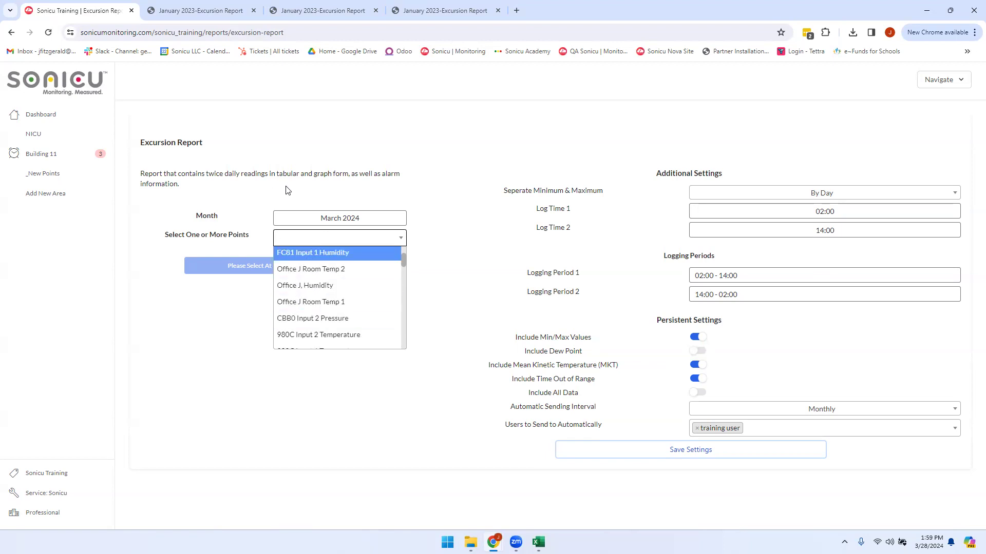
text(Office J)
click(323, 287)
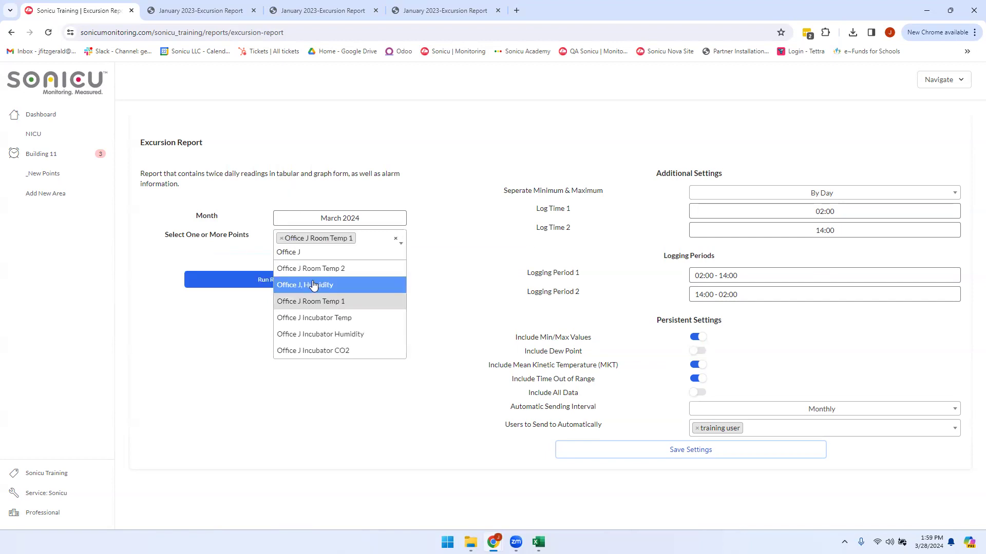
click(319, 285)
click(313, 280)
click(237, 204)
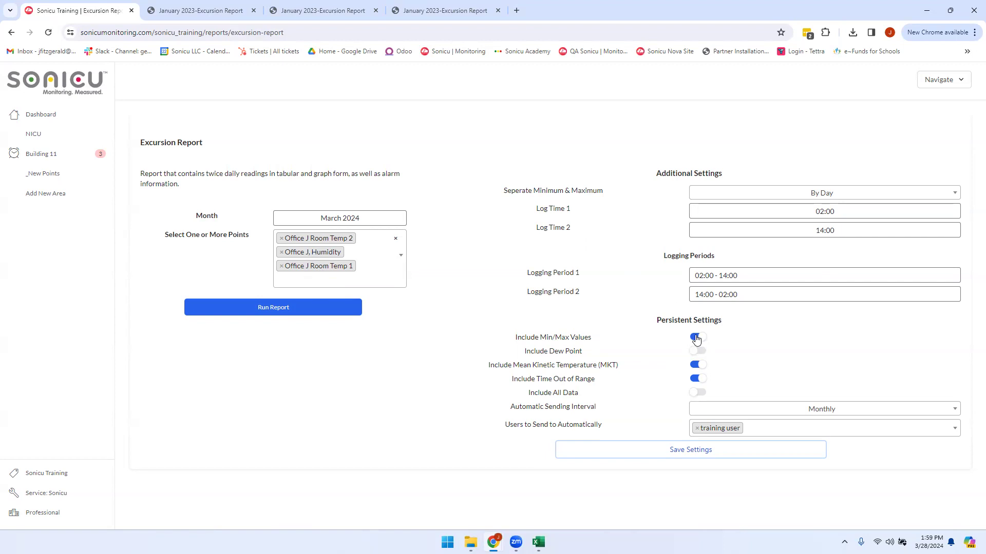
Step: Turn off the min/max values, mean kinetic temperature and time out of range options for the excursion report
click(695, 338)
click(696, 365)
click(697, 380)
Step: Examine the base January 2023 excursion report, including its data summary, graph, alarm profile and threshold alarm history
click(176, 12)
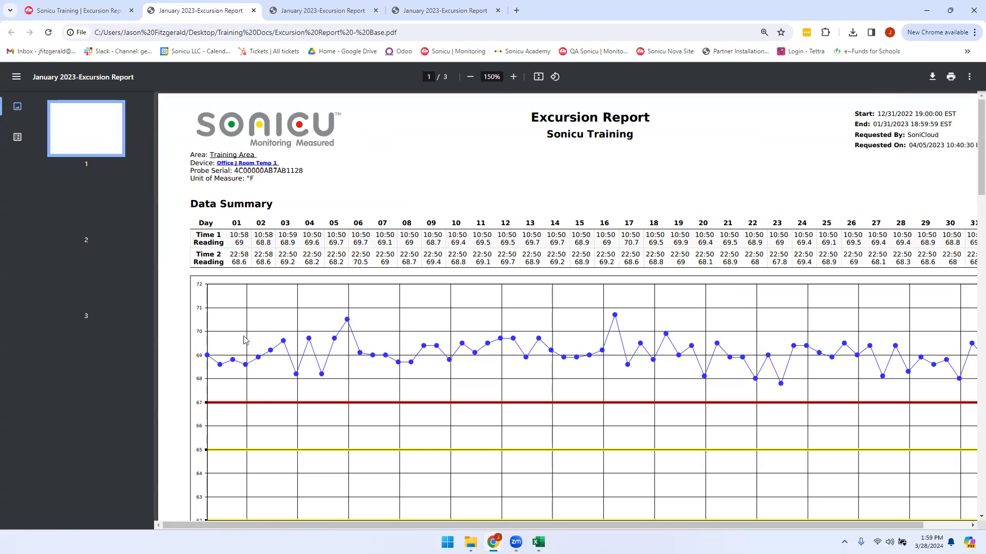
scroll(247, 339, down, 1)
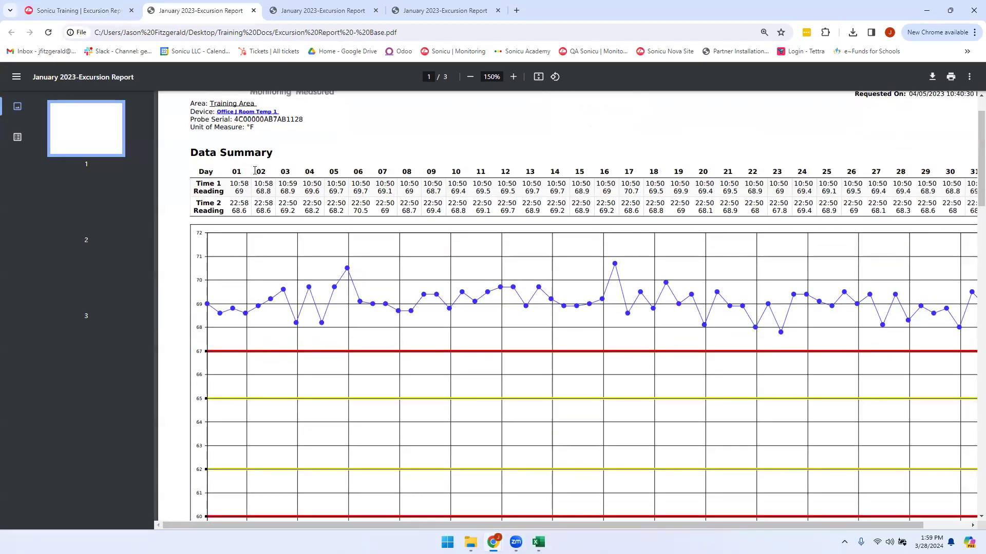
scroll(404, 173, down, 2)
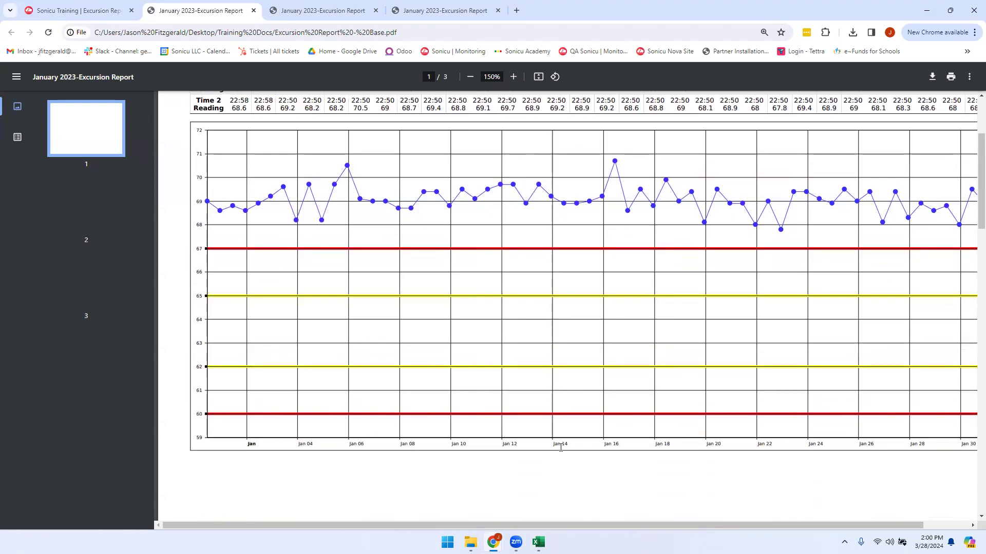
scroll(683, 329, up, 2)
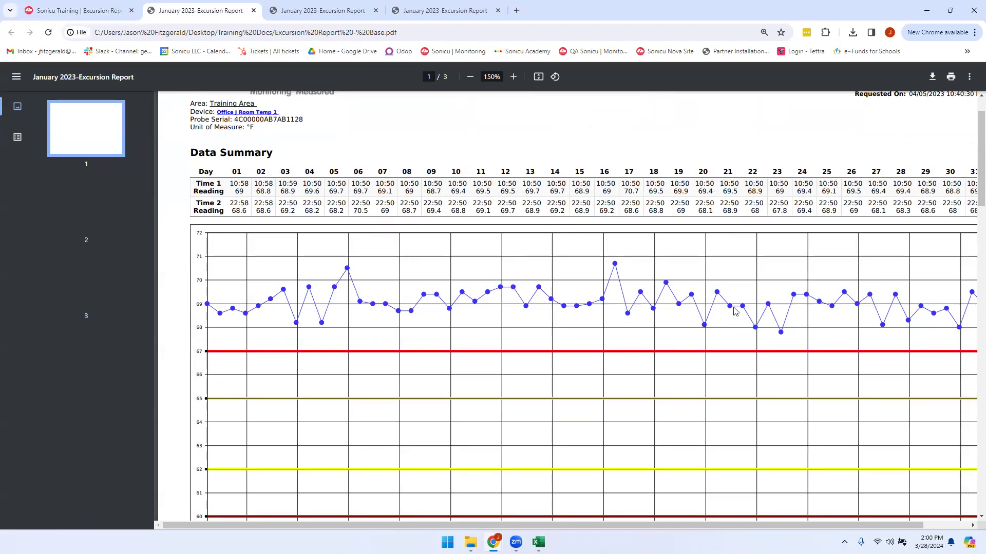
scroll(735, 331, down, 2)
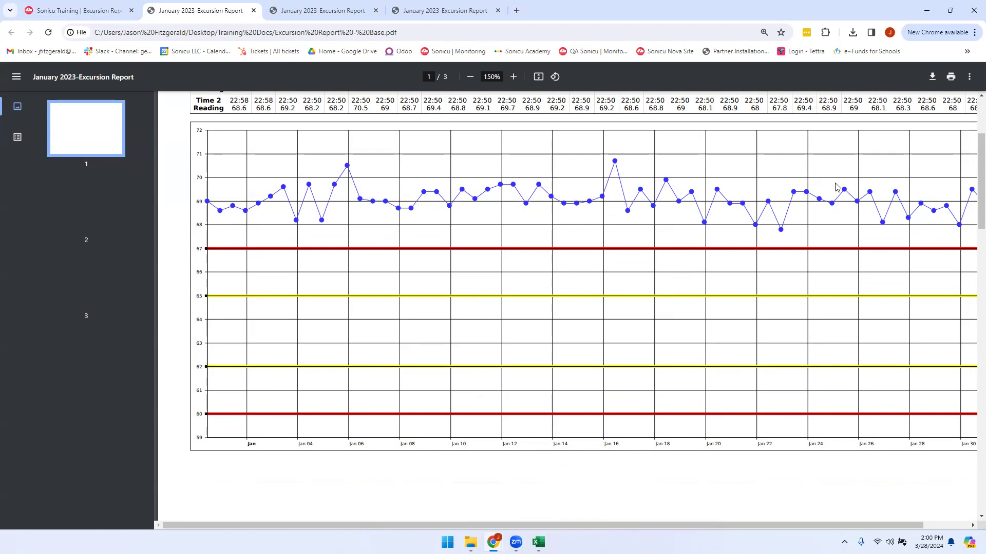
scroll(392, 179, down, 10)
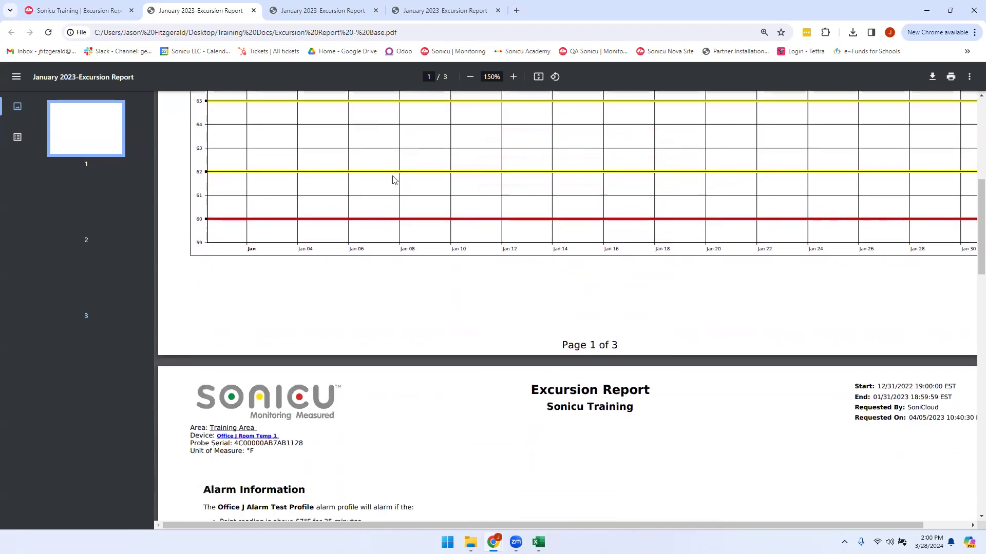
scroll(365, 220, down, 10)
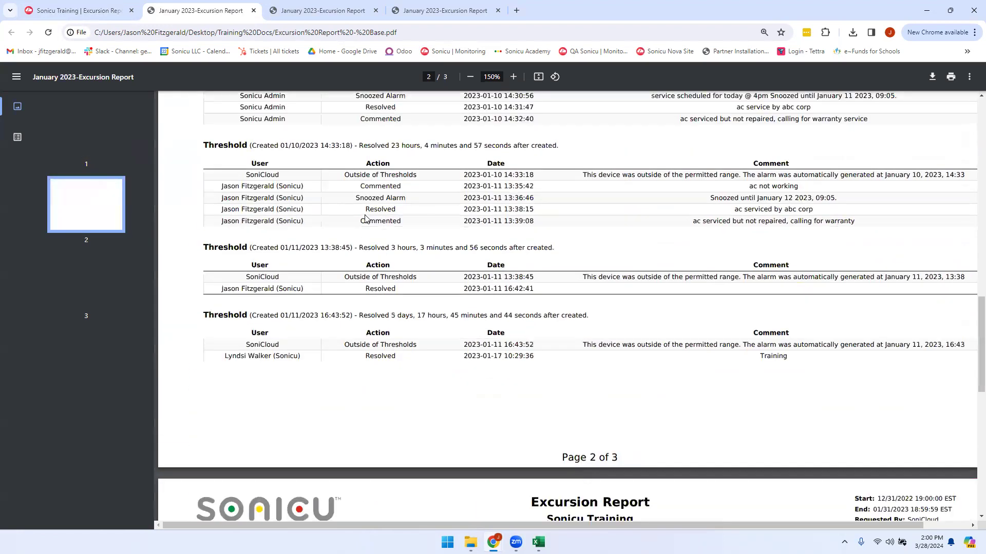
scroll(322, 267, down, 1)
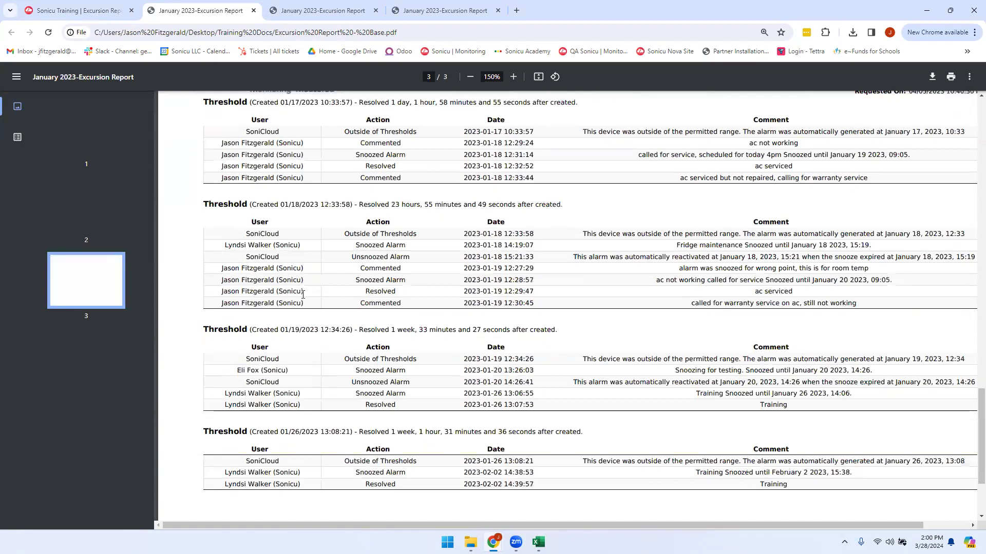
scroll(303, 294, up, 15)
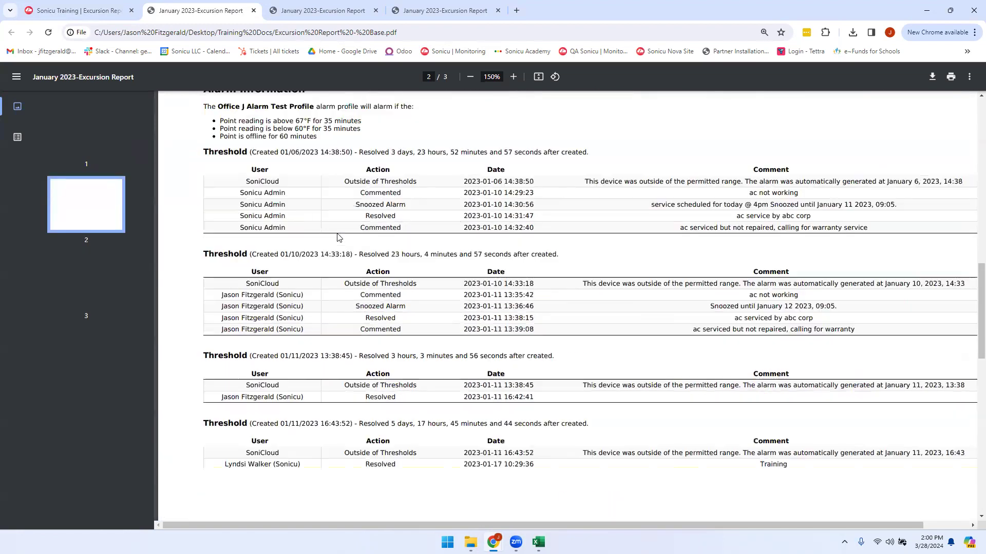
scroll(308, 216, up, 1)
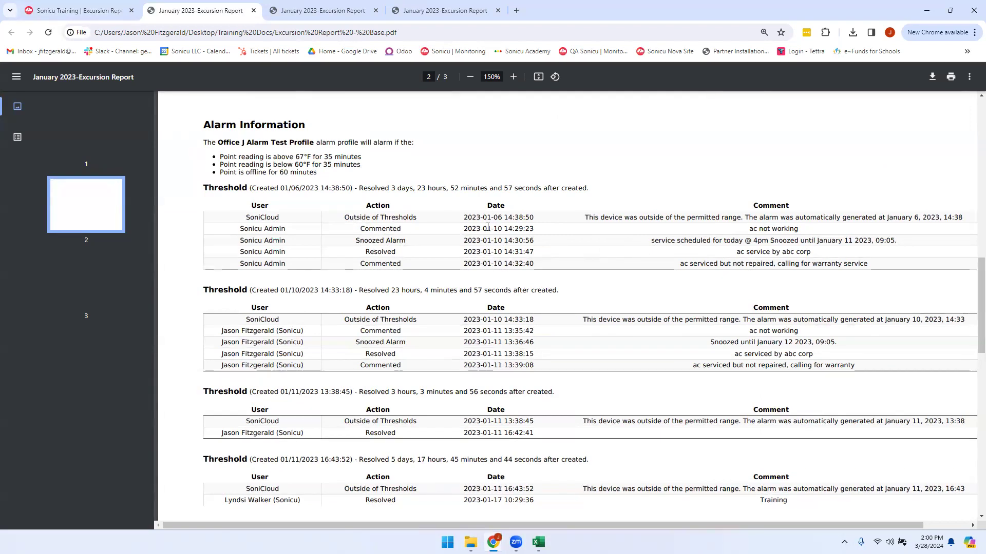
Step: Return to the excursion report settings and turn on min/max values, mean kinetic temperature and time out of range
click(69, 10)
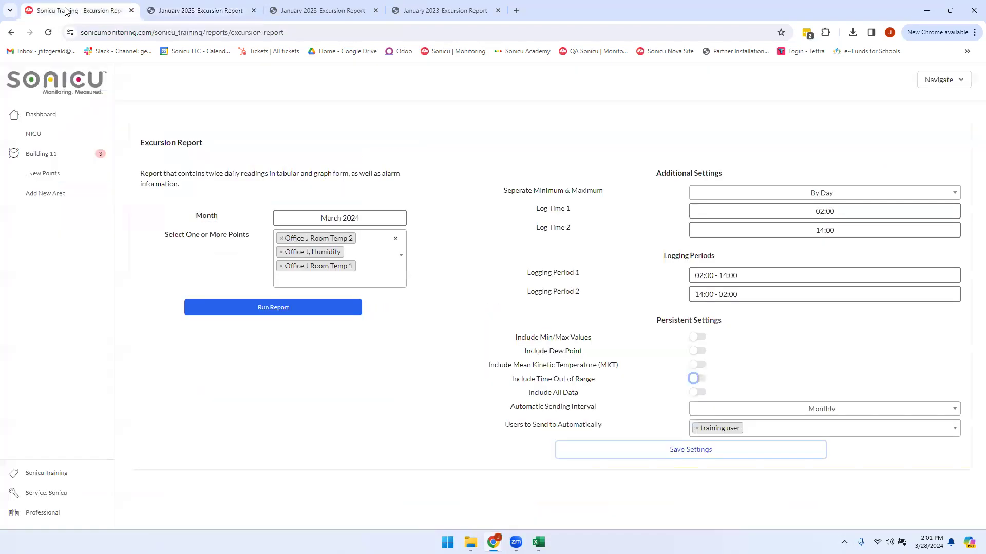
click(694, 338)
click(697, 366)
click(698, 378)
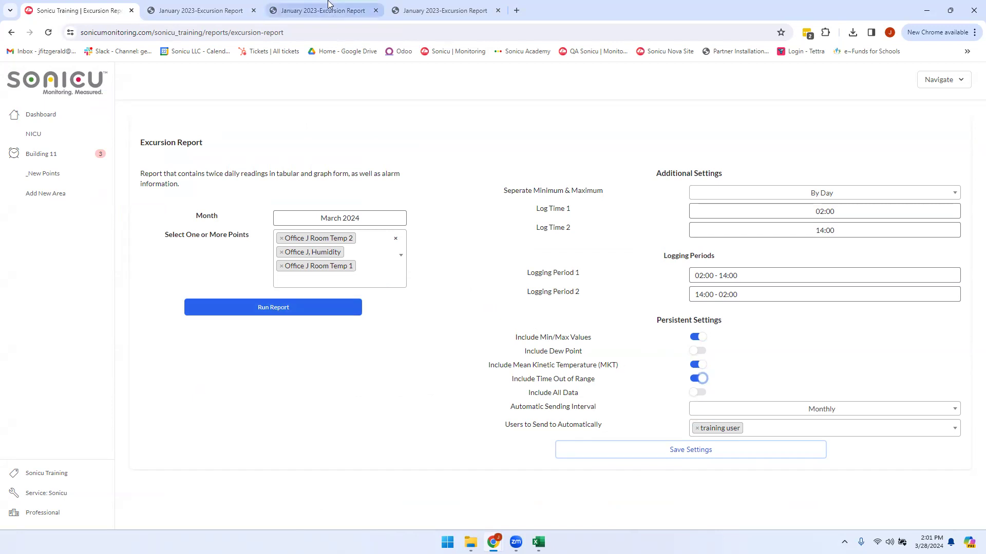
Step: View the January 2023 report with standard options, and turn on Include All Data in the excursion report settings
click(317, 11)
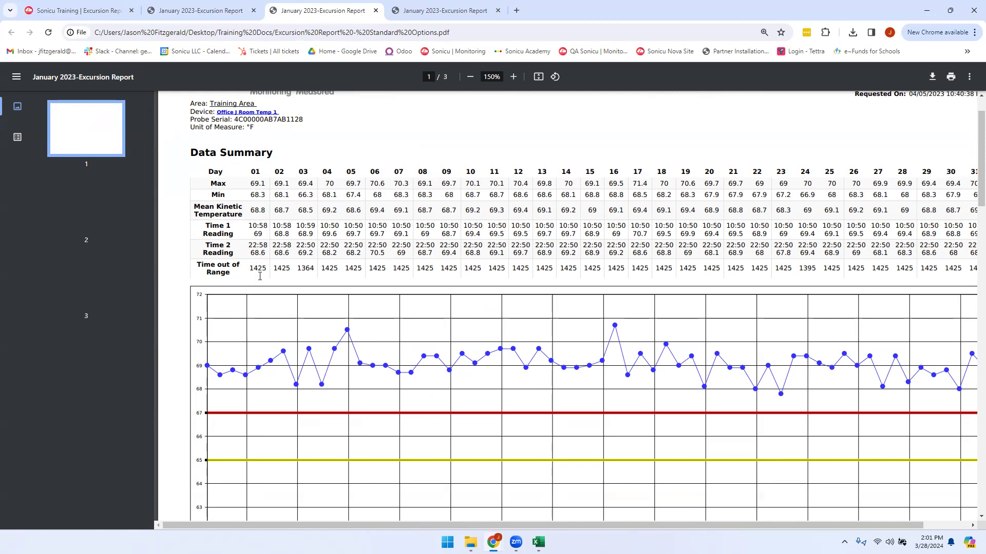
click(63, 7)
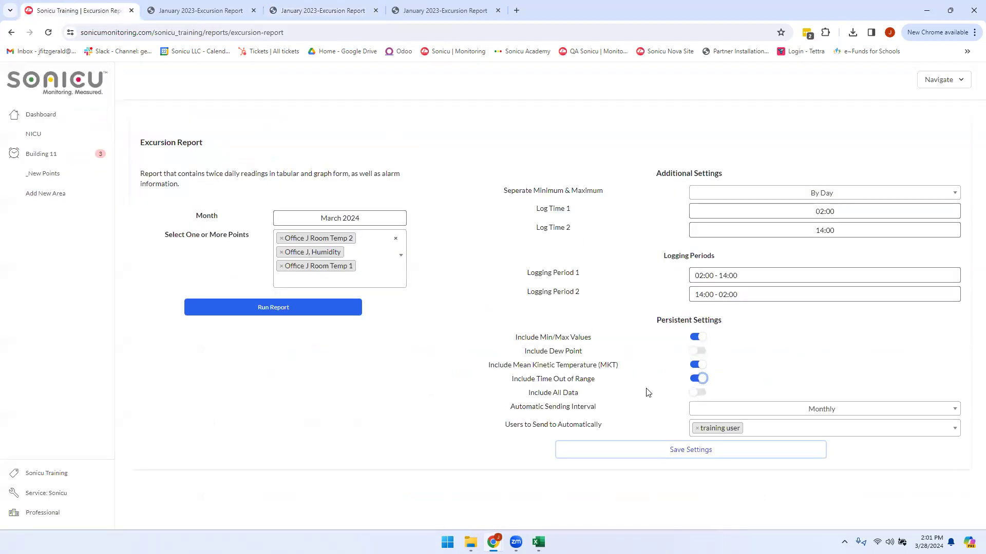
click(698, 393)
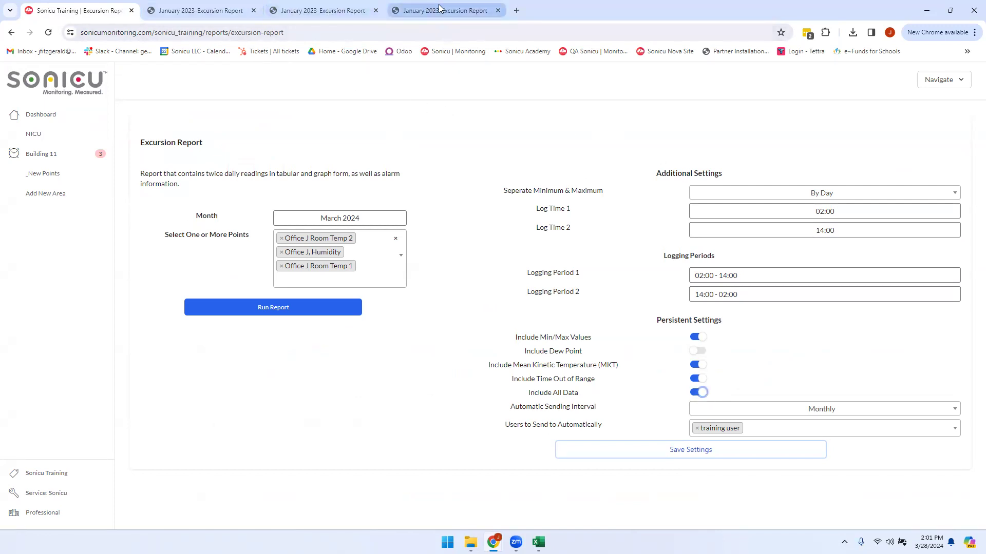
Step: Examine the January 2023 report with all options, including its summary, alarm history, color-coded individual readings and final page thumbnails
mouse_move(439, 9)
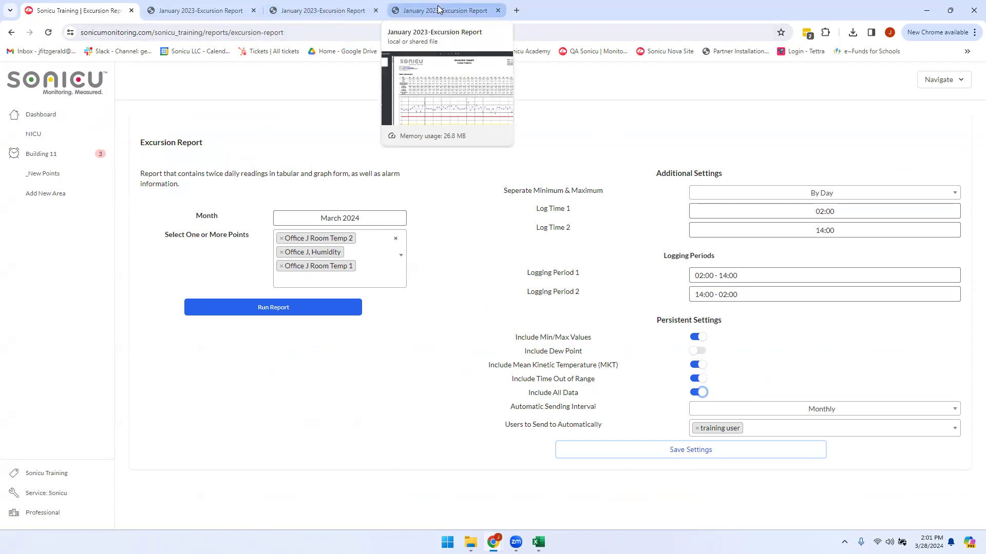
click(439, 10)
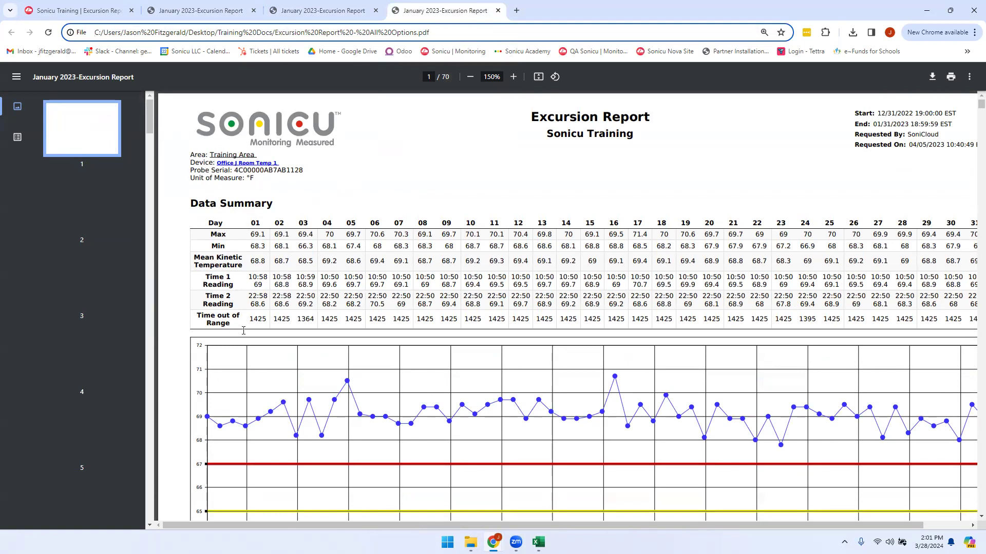
scroll(257, 276, down, 20)
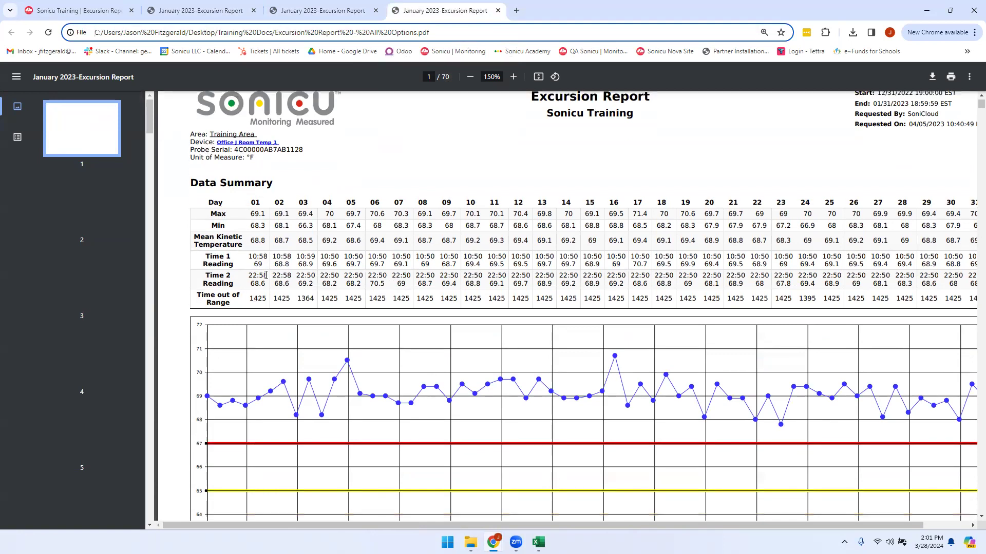
scroll(292, 264, down, 15)
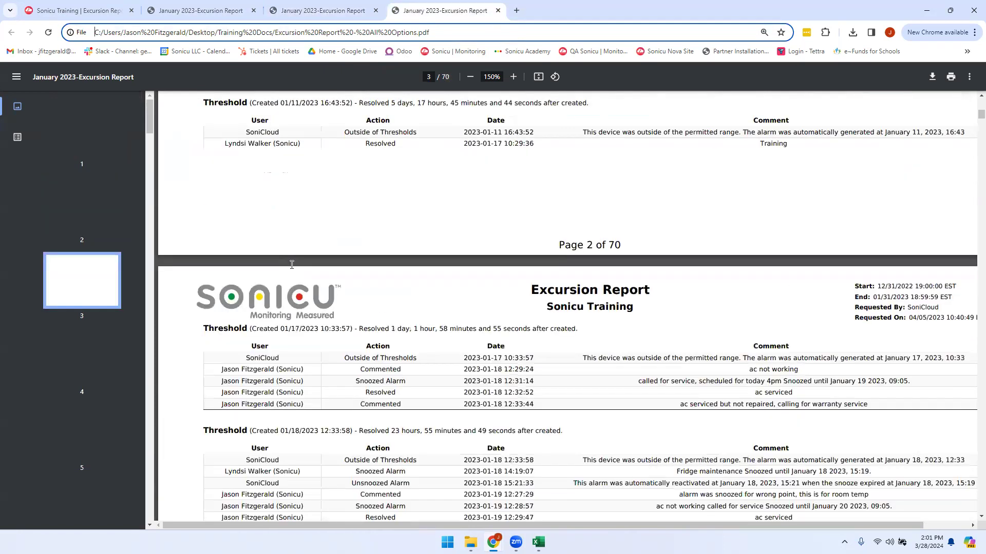
scroll(464, 299, down, 2)
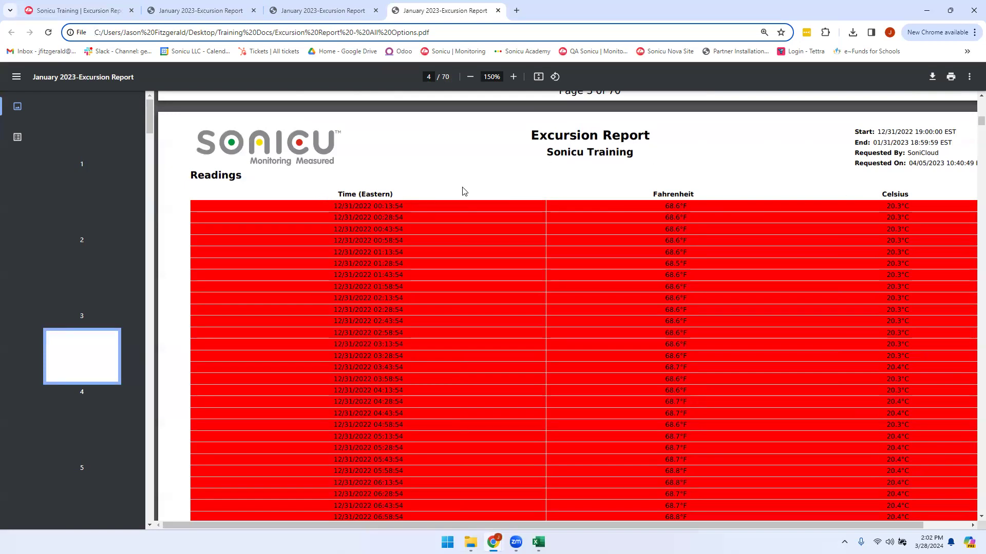
scroll(448, 248, down, 1)
scroll(449, 248, down, 14)
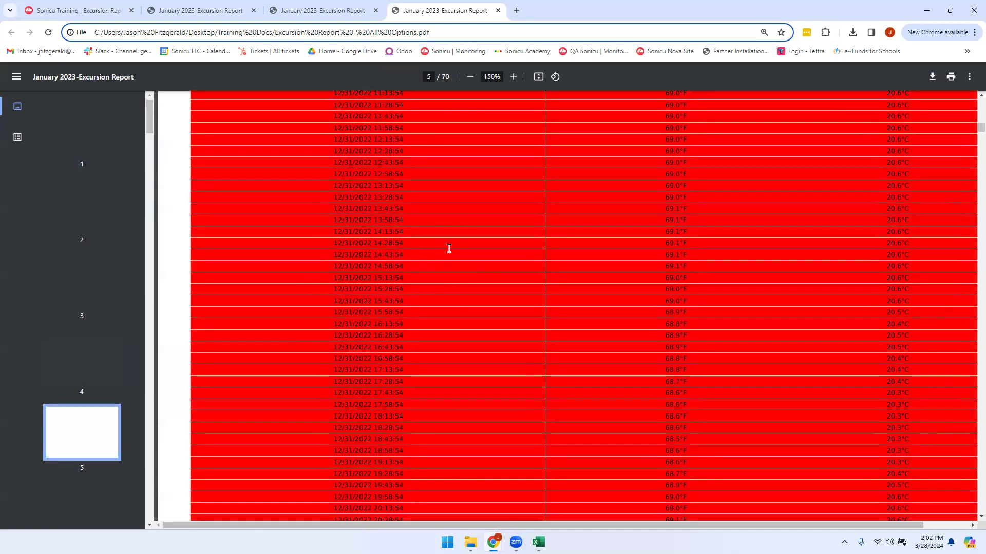
scroll(449, 248, down, 20)
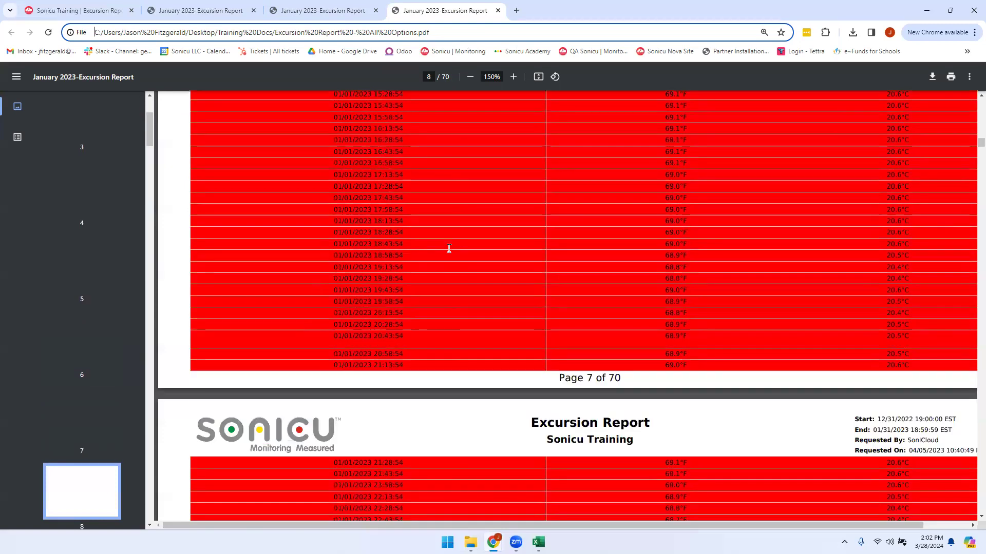
scroll(448, 248, down, 20)
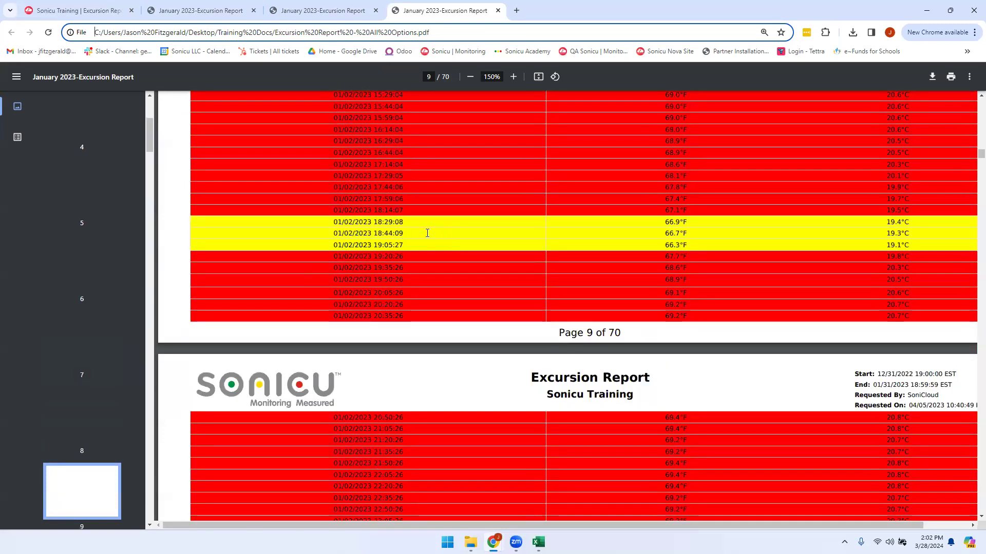
scroll(427, 233, down, 9)
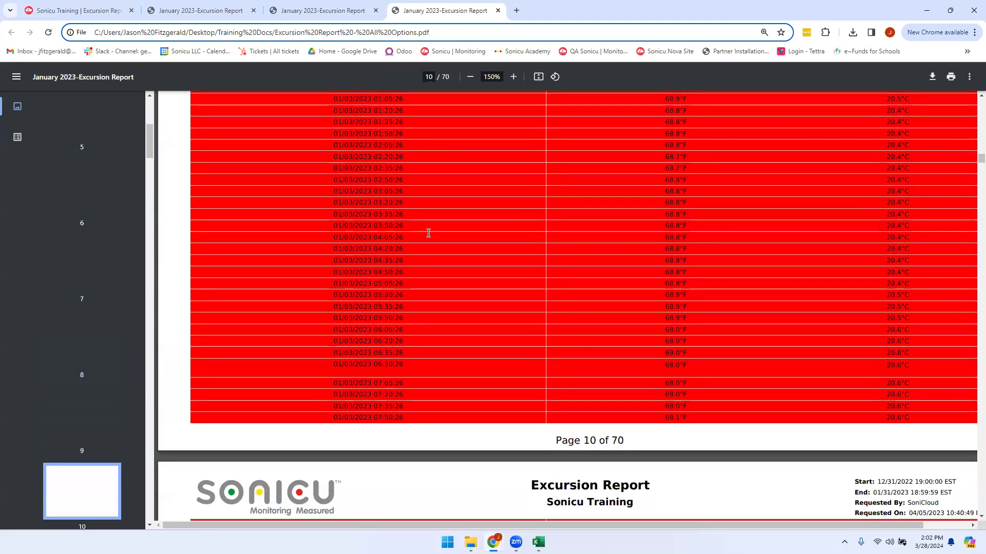
scroll(428, 233, down, 9)
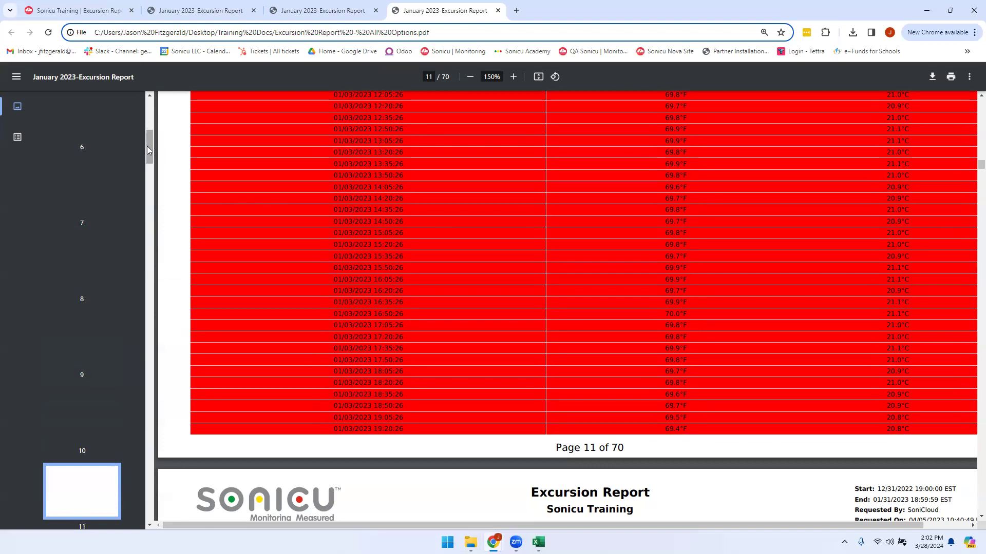
drag(146, 149, 149, 505)
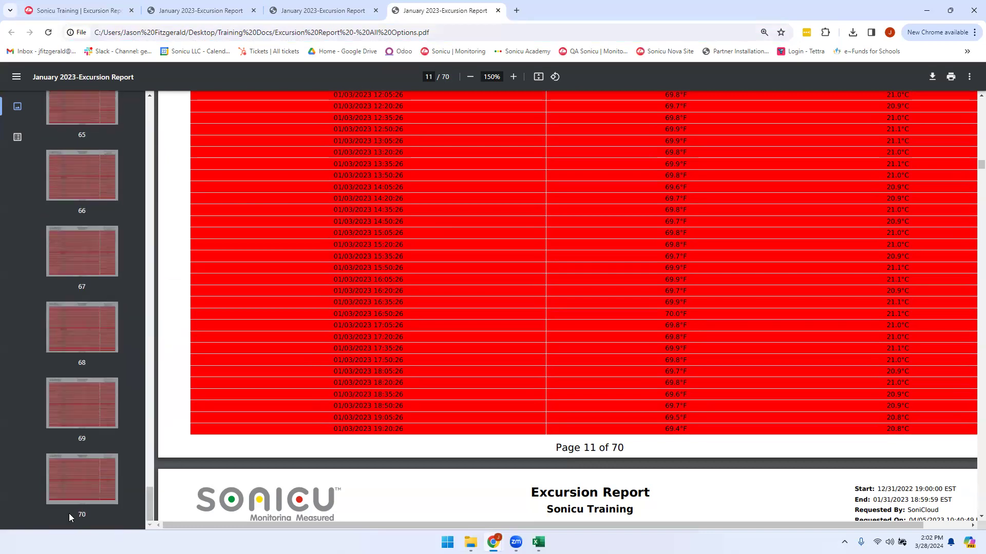